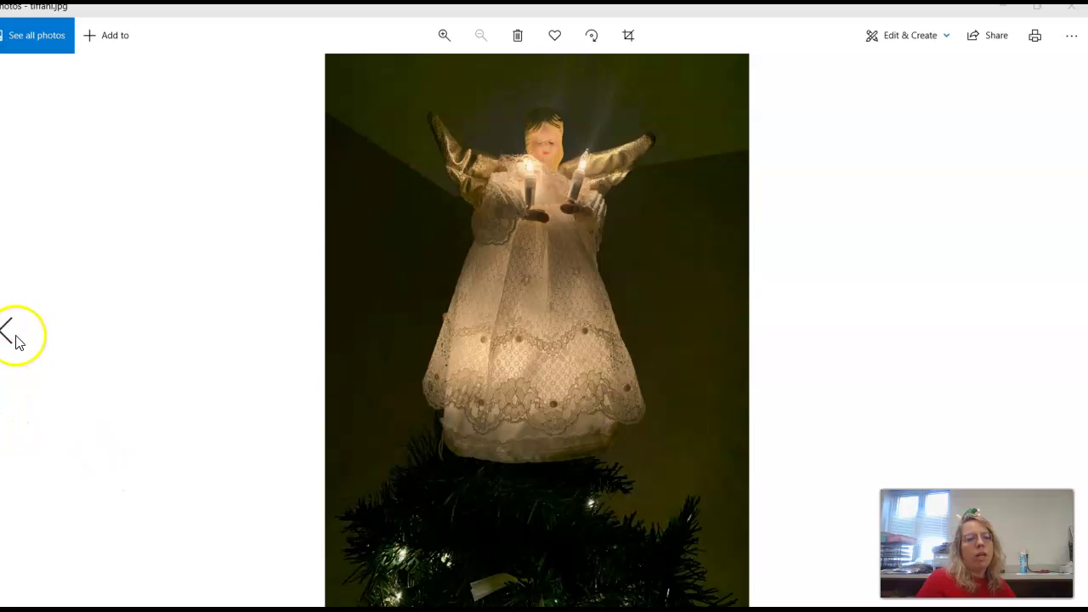
Page back and forth between photos to land on melanie.jpeg, the sideways house-lights shot.
{"action": "left_click", "coordinate": [15, 333]}
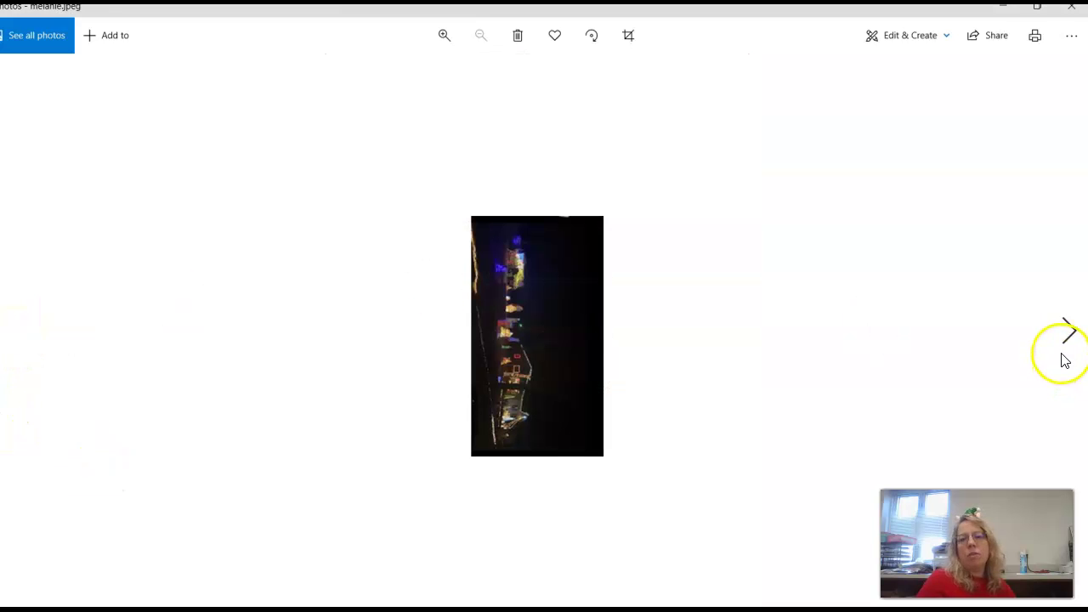
{"action": "left_click", "coordinate": [1066, 332]}
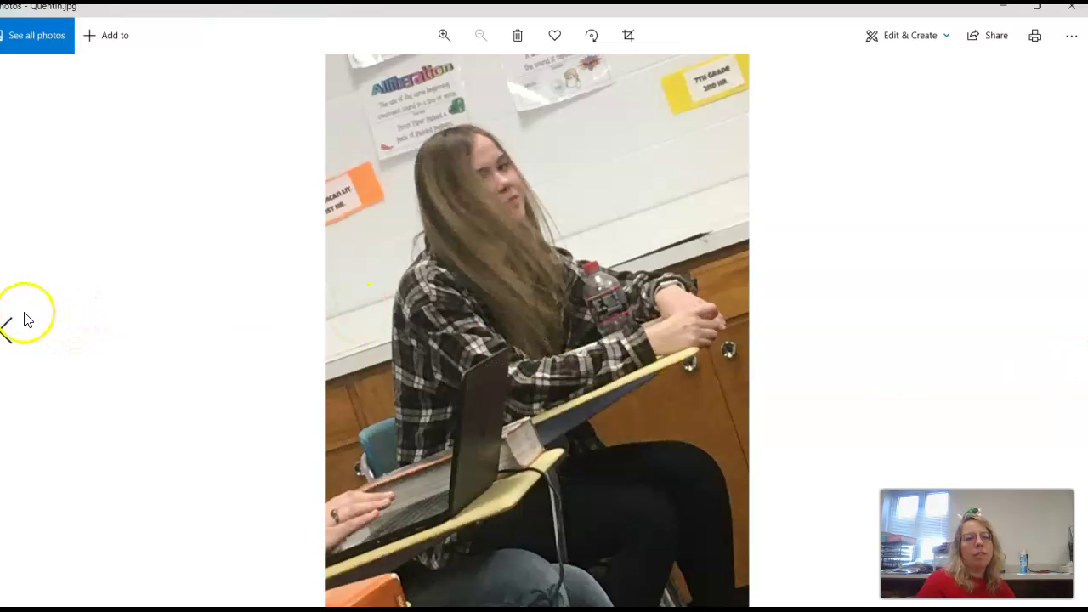
{"action": "left_click", "coordinate": [12, 328]}
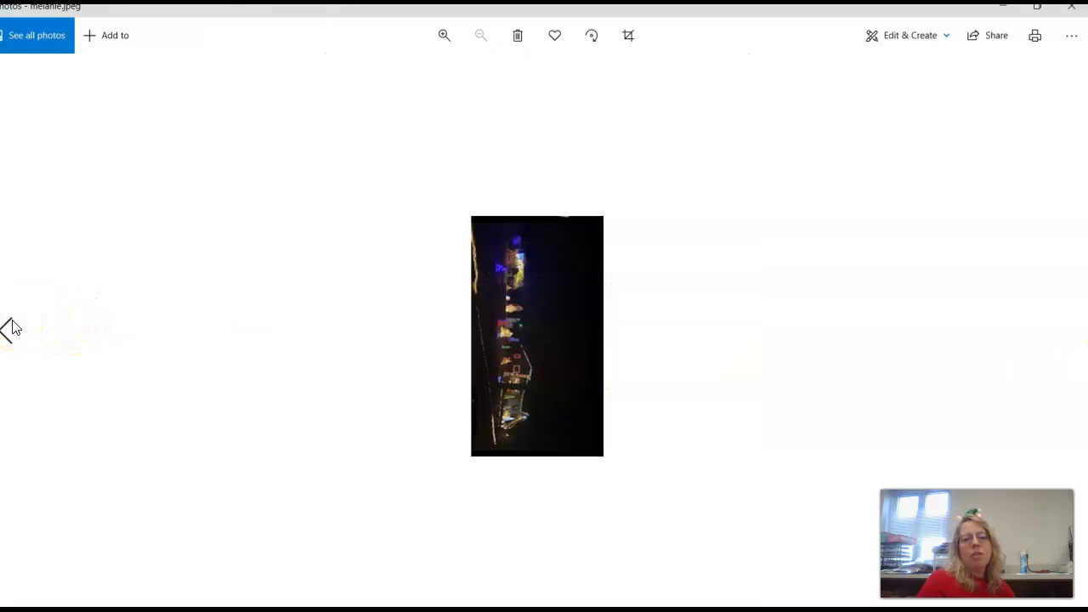
{"action": "scroll", "coordinate": [561, 299], "scroll_direction": "up", "scroll_amount": 2}
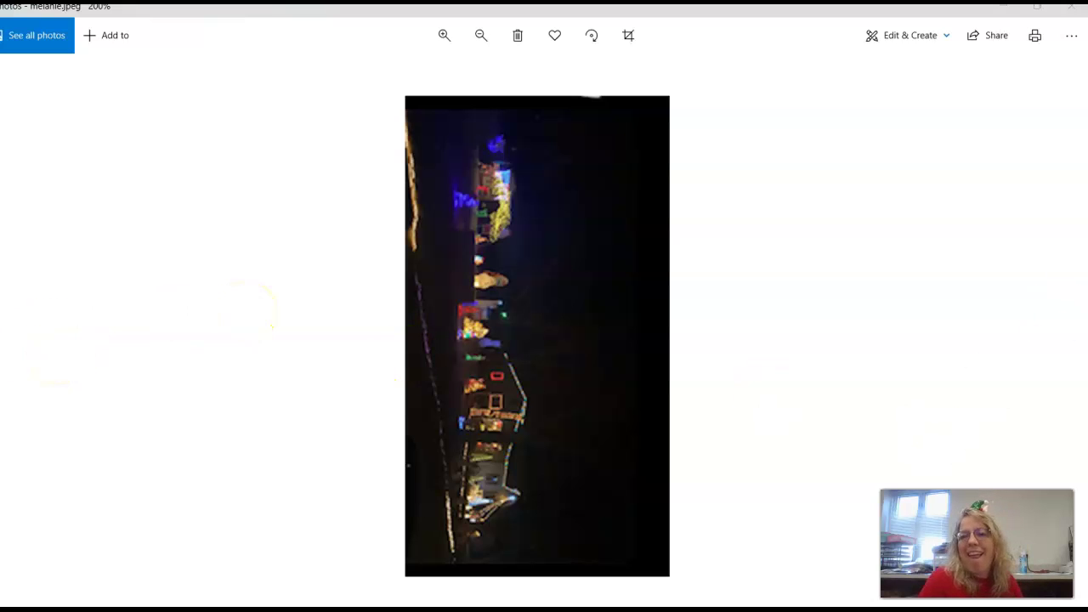
Open mandy.jpg, the Christmas tree ornaments photo, in Photos from File Explorer.
{"action": "key", "text": "alt+Tab"}
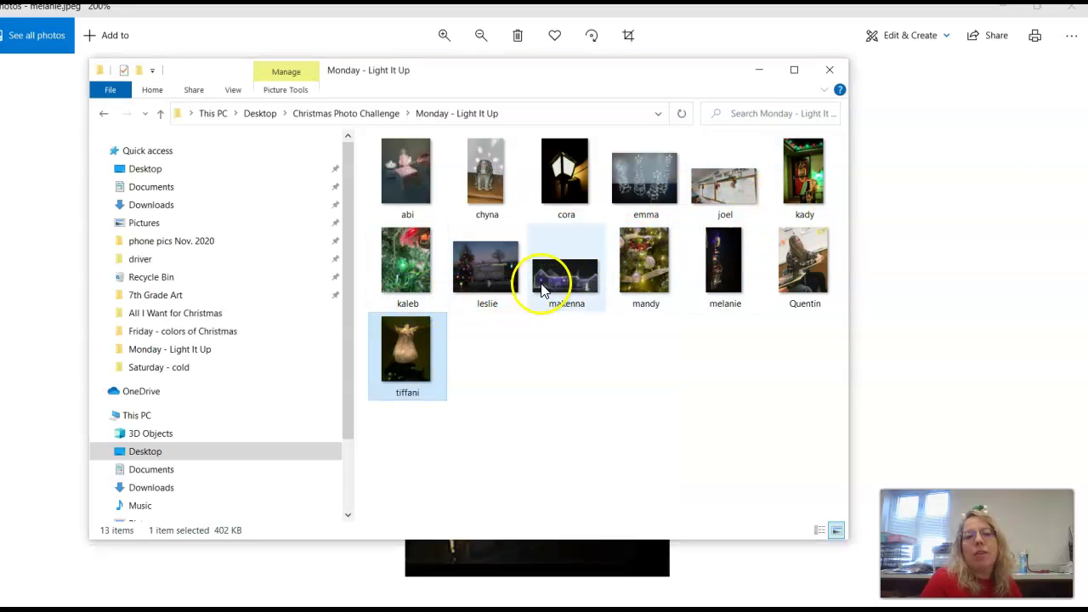
{"action": "left_click", "coordinate": [670, 283]}
{"action": "right_click", "coordinate": [671, 282]}
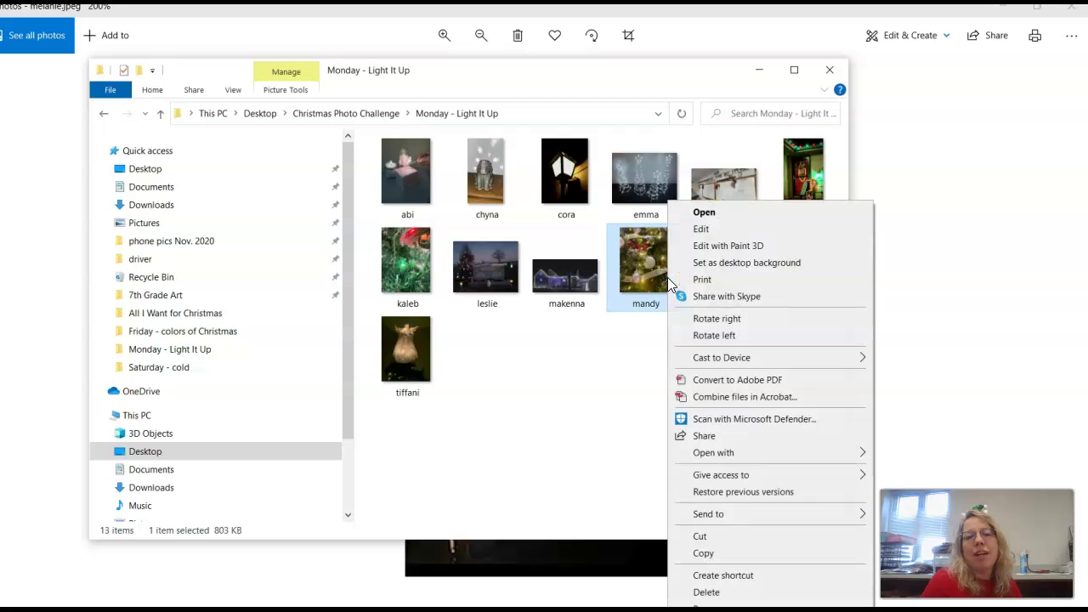
{"action": "mouse_move", "coordinate": [713, 452]}
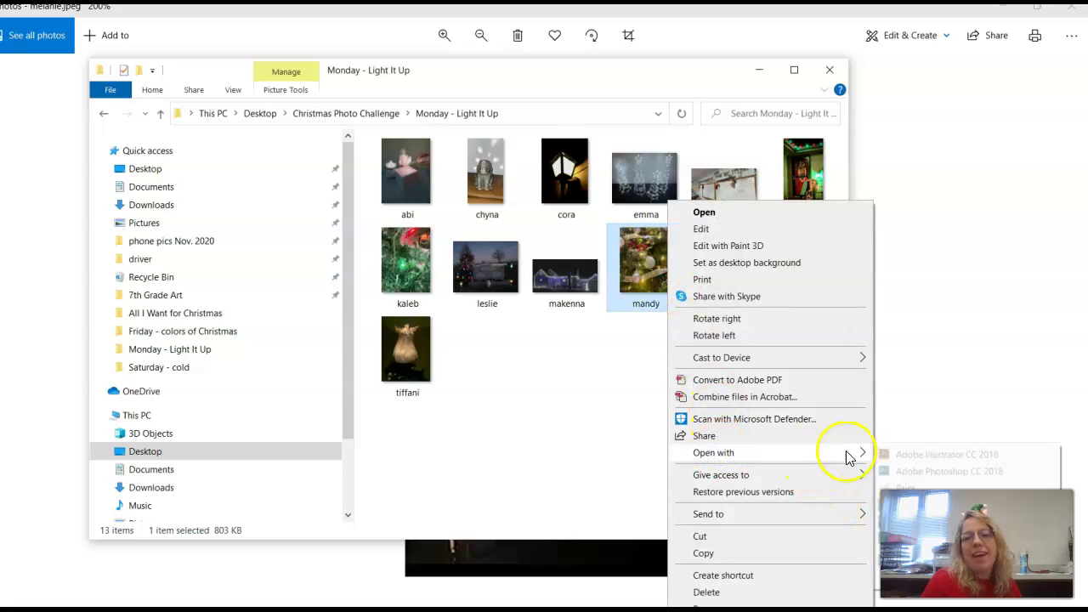
{"action": "left_click", "coordinate": [913, 505]}
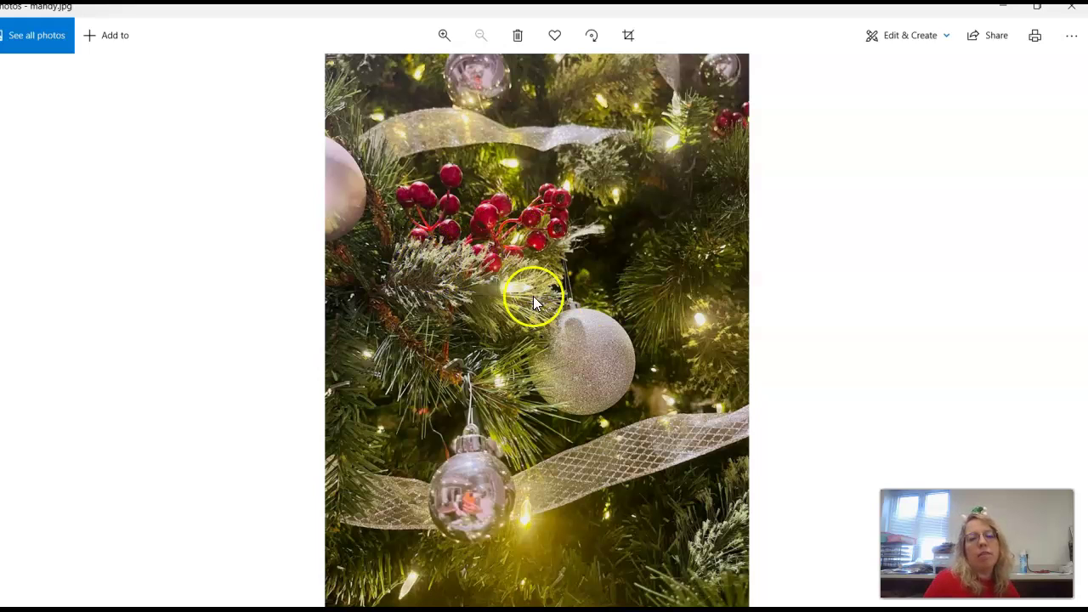
Go back through makenna.jpg's lit house to leslie.jpg, the tree beside a headstone.
{"action": "left_click", "coordinate": [7, 328]}
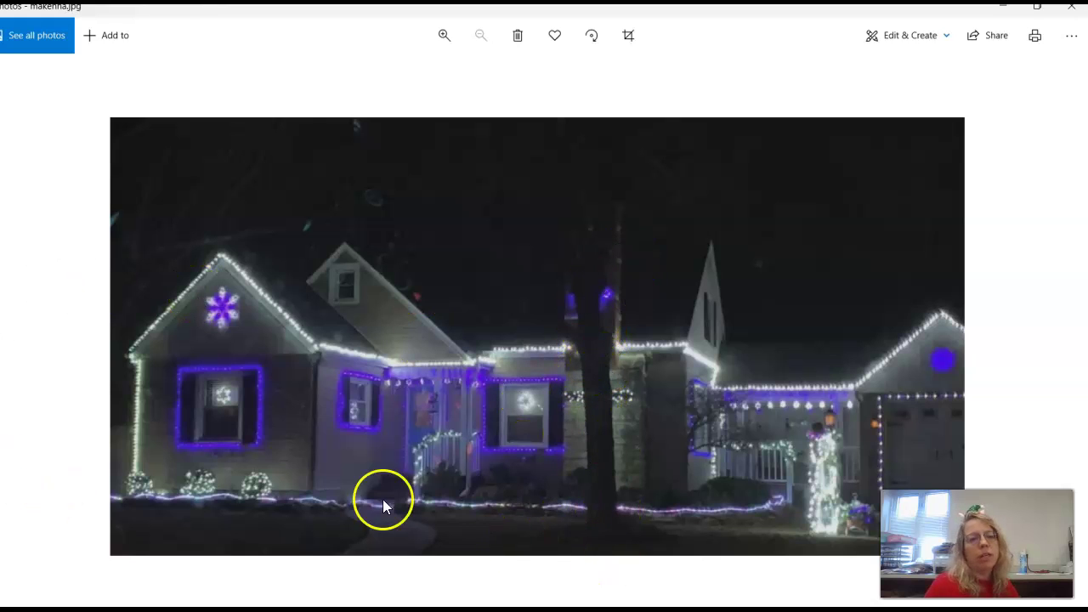
{"action": "left_click", "coordinate": [8, 332]}
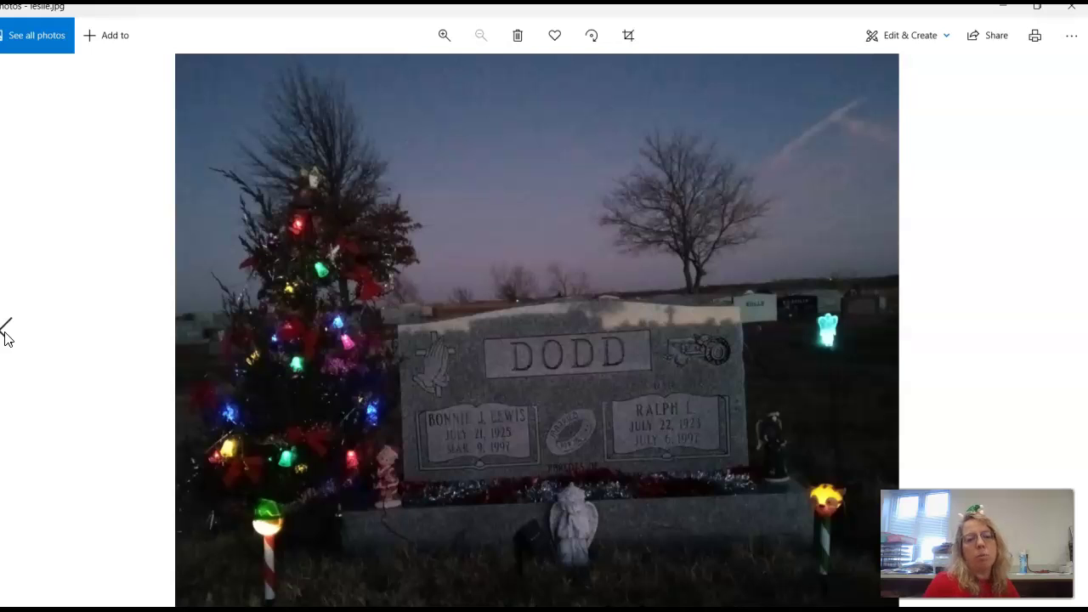
Go back through kaleb.jpg's green tree bulbs to kady.jpg's lit red porch door.
{"action": "left_click", "coordinate": [7, 331]}
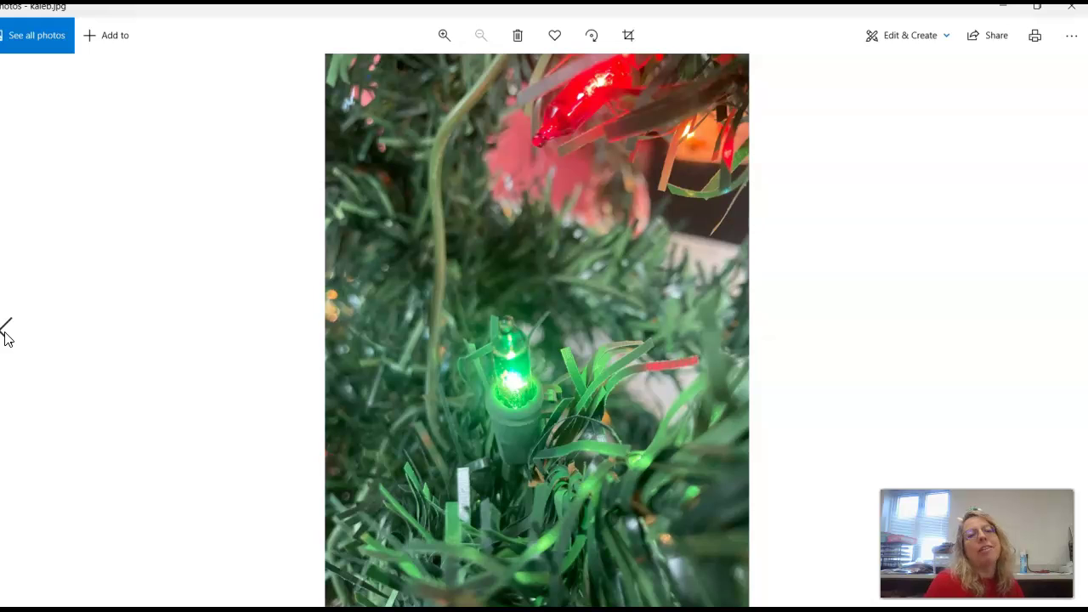
{"action": "left_click", "coordinate": [7, 333]}
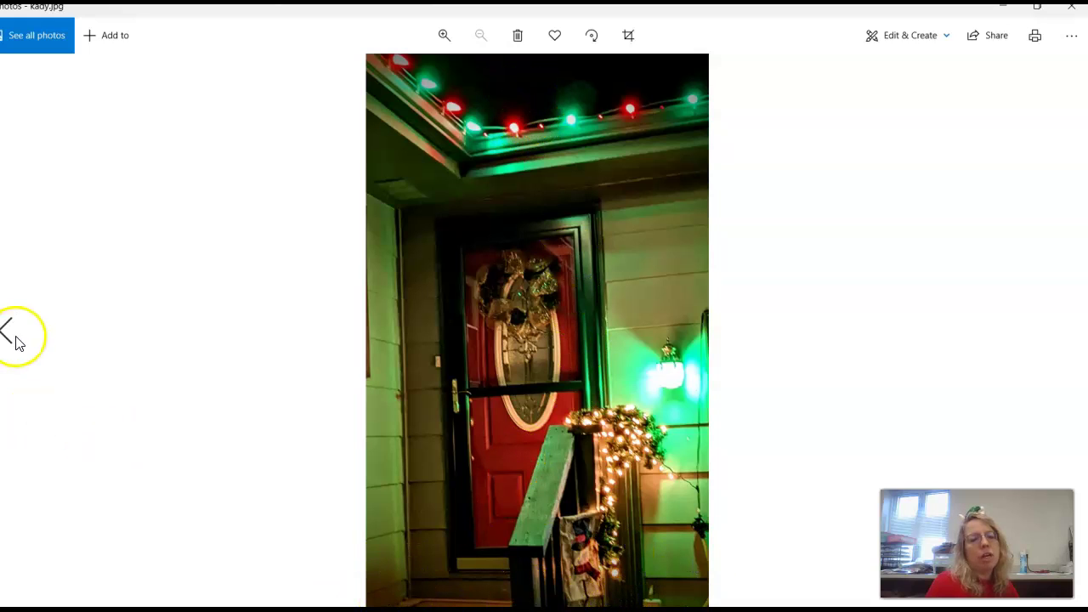
Go back past joel.JPG's whiteboard to emma.jpg, revisiting joel.JPG once along the way.
{"action": "left_click", "coordinate": [10, 331]}
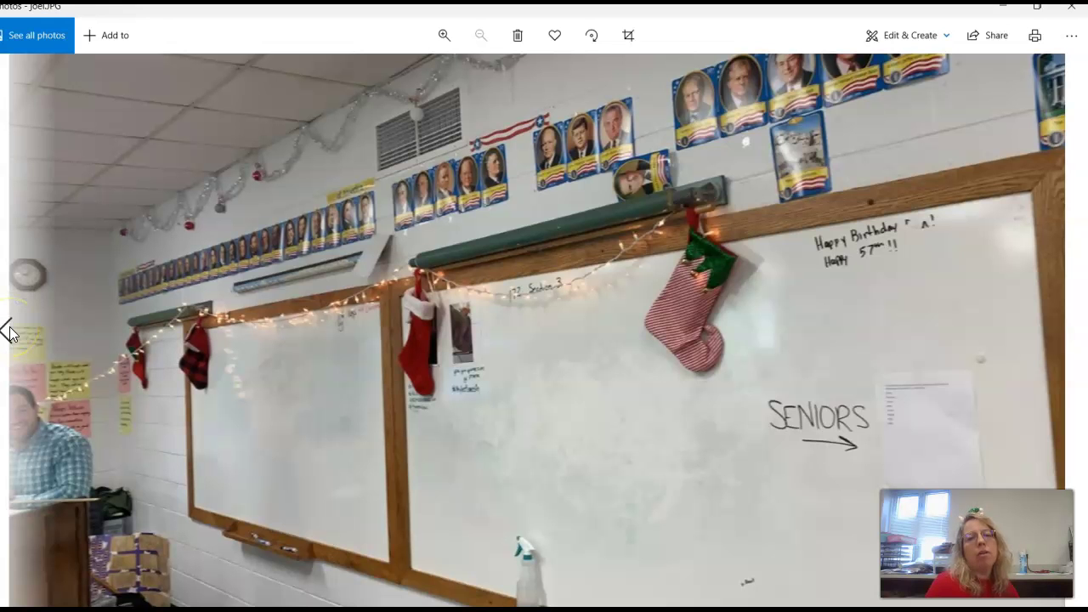
{"action": "left_click", "coordinate": [10, 331]}
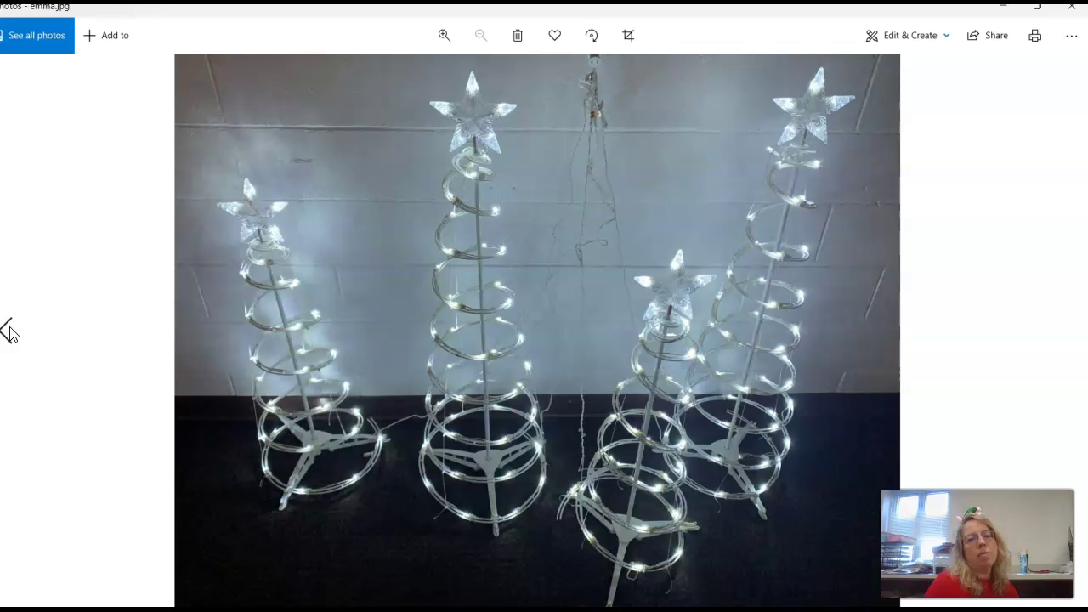
{"action": "left_click", "coordinate": [1069, 329]}
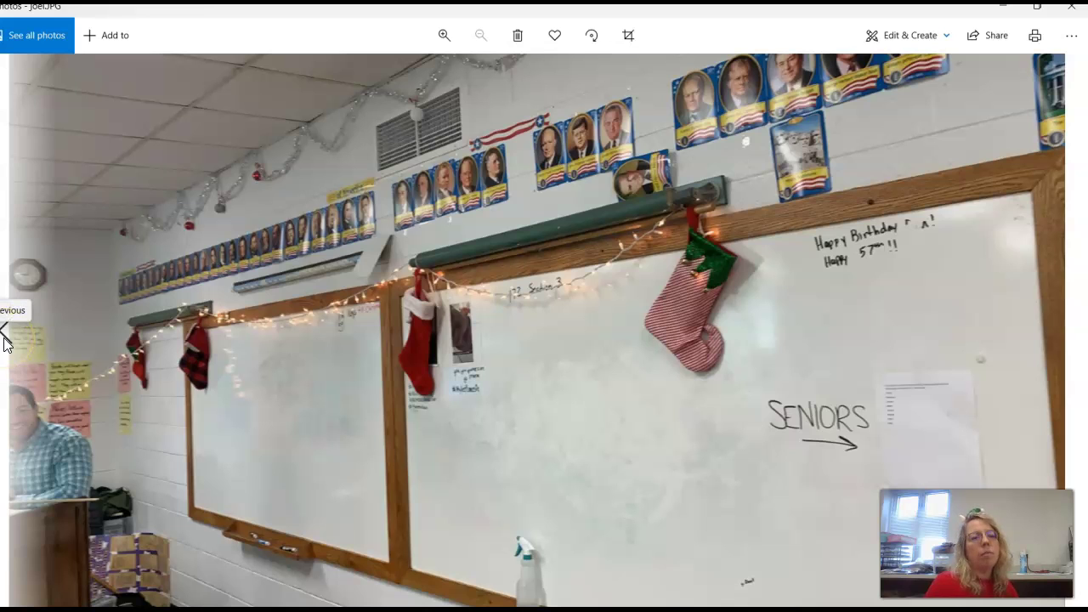
{"action": "left_click", "coordinate": [6, 340]}
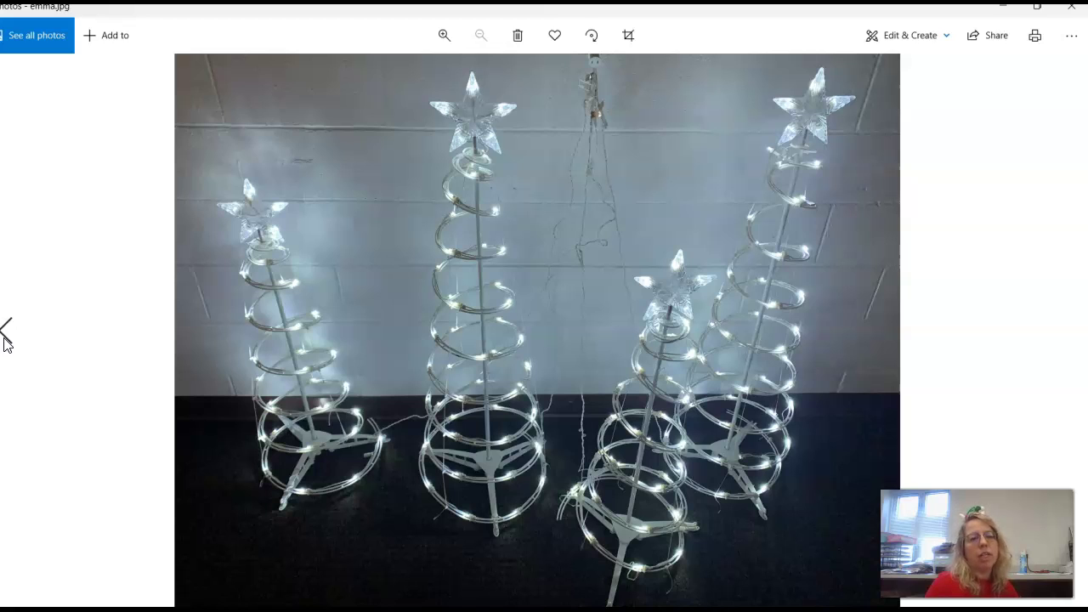
Go back to cora.jpeg, the glowing outdoor lantern at night.
{"action": "left_click", "coordinate": [7, 340]}
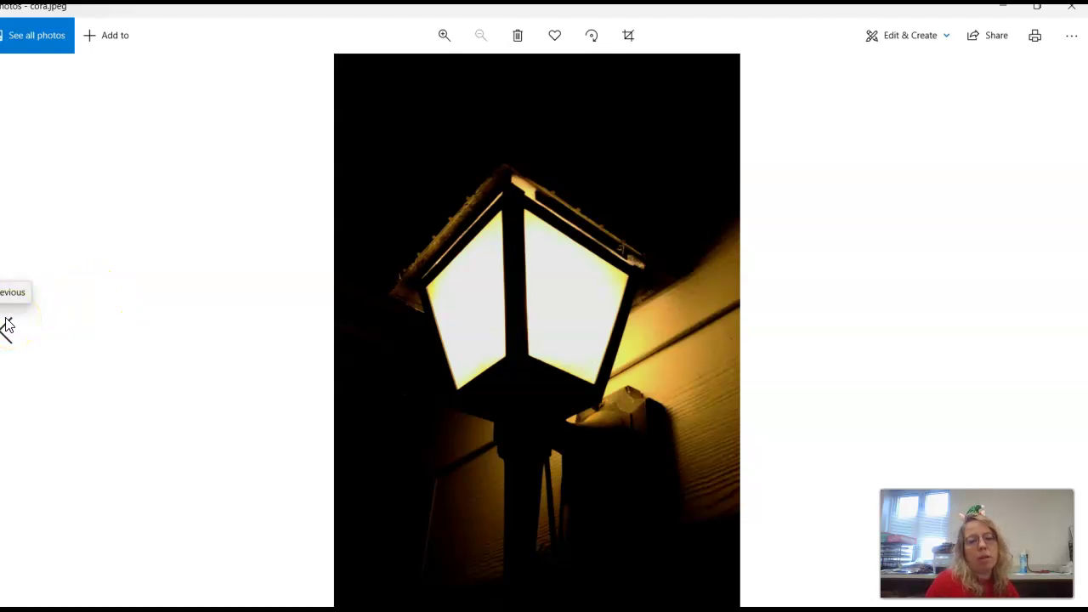
Go back past chyna.JPG's elephant figurine to abi.jpeg, the match lighting a candle.
{"action": "left_click", "coordinate": [8, 323]}
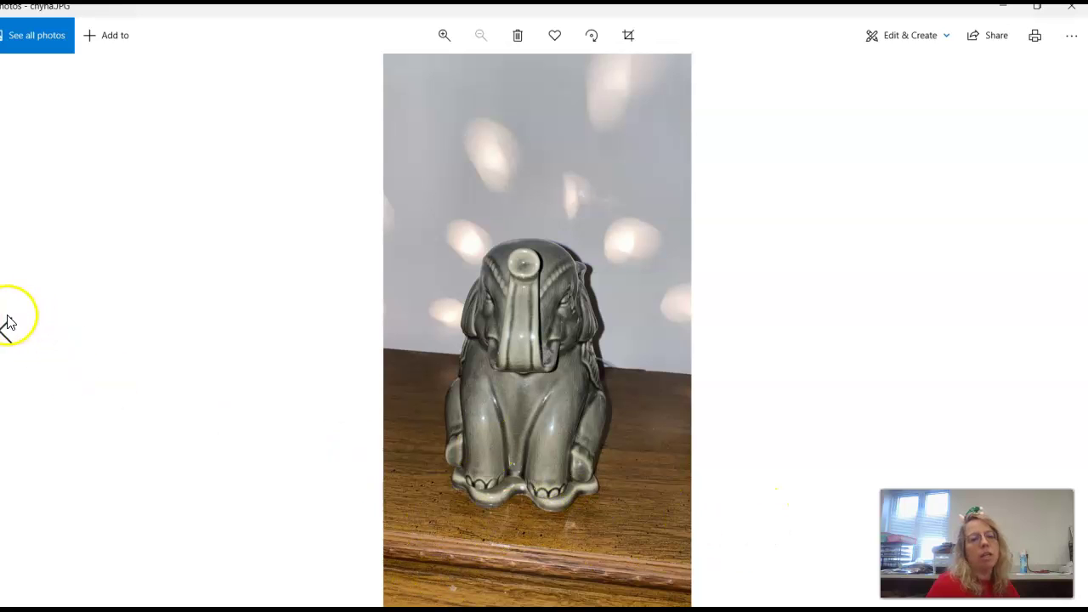
{"action": "left_click", "coordinate": [7, 326]}
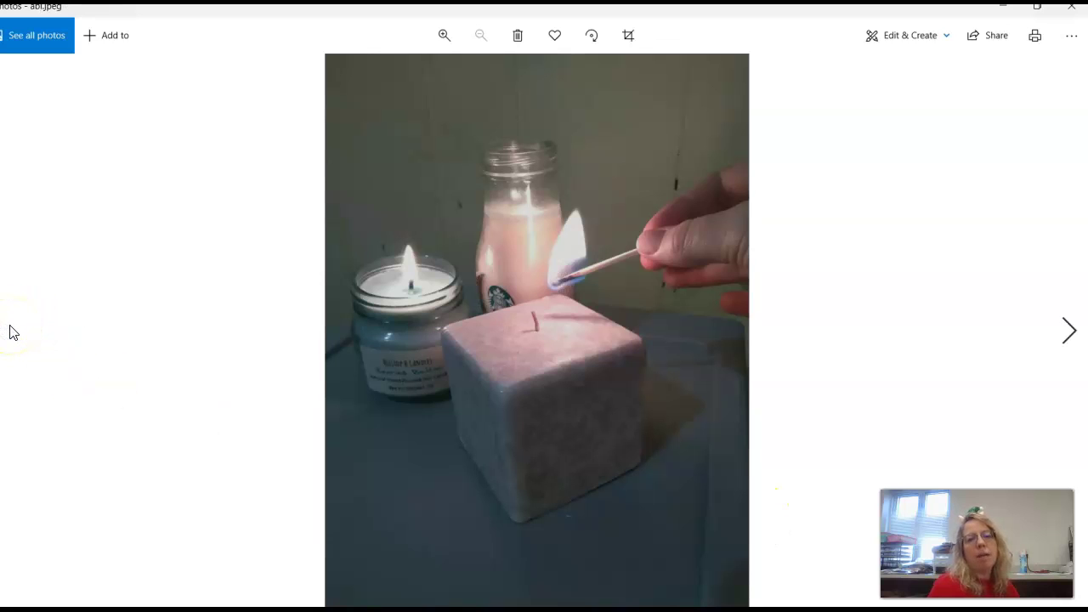